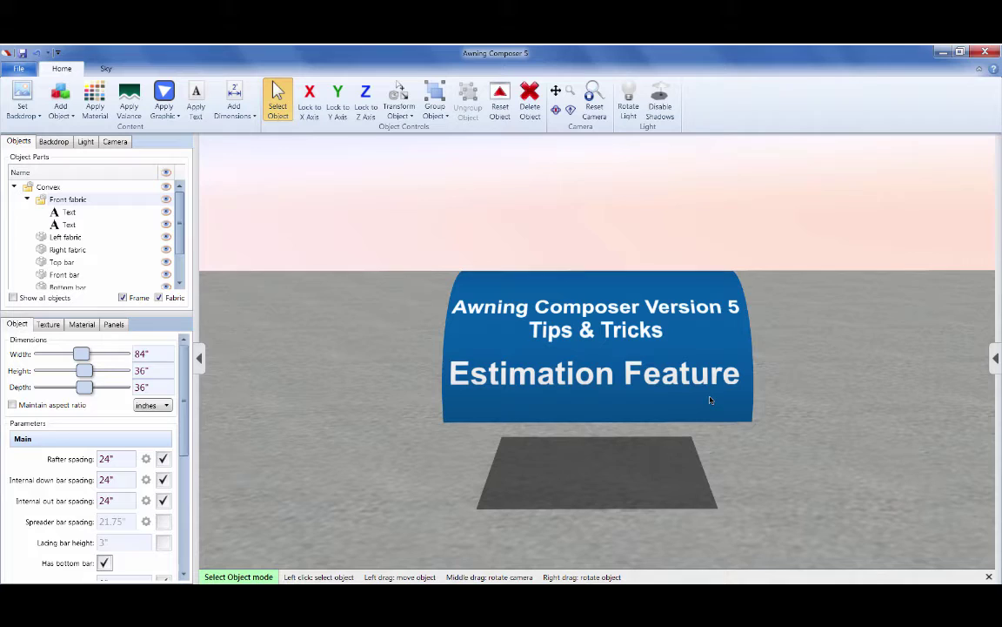
# - Show the estimation data alongside the scene
pyautogui.click(696, 378)
pyautogui.click(995, 358)
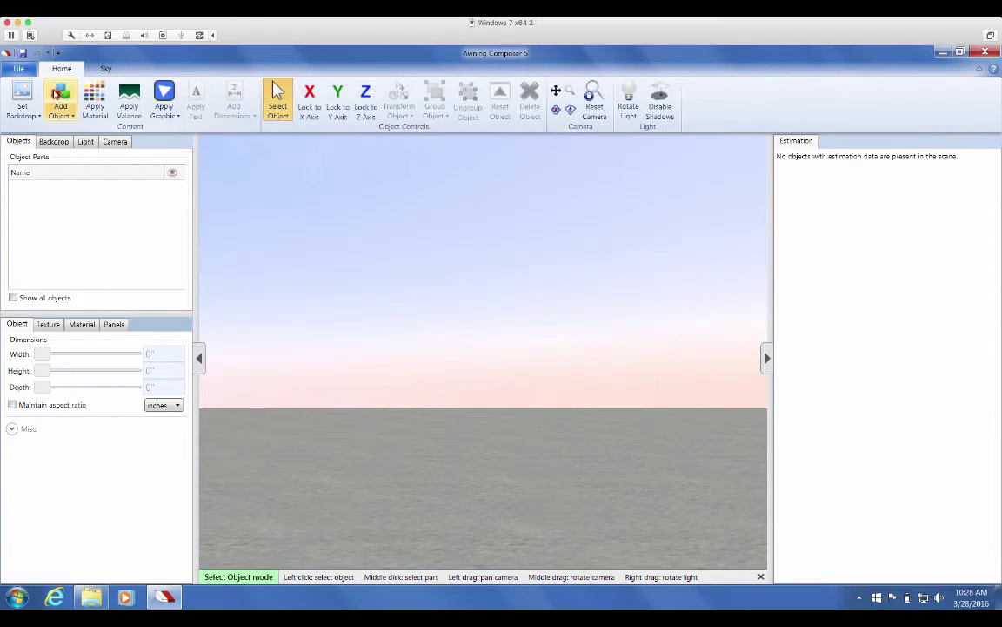
# - Add a Traditional awning to the scene and apply a solid blue material to its fabric
pyautogui.click(56, 94)
pyautogui.click(234, 184)
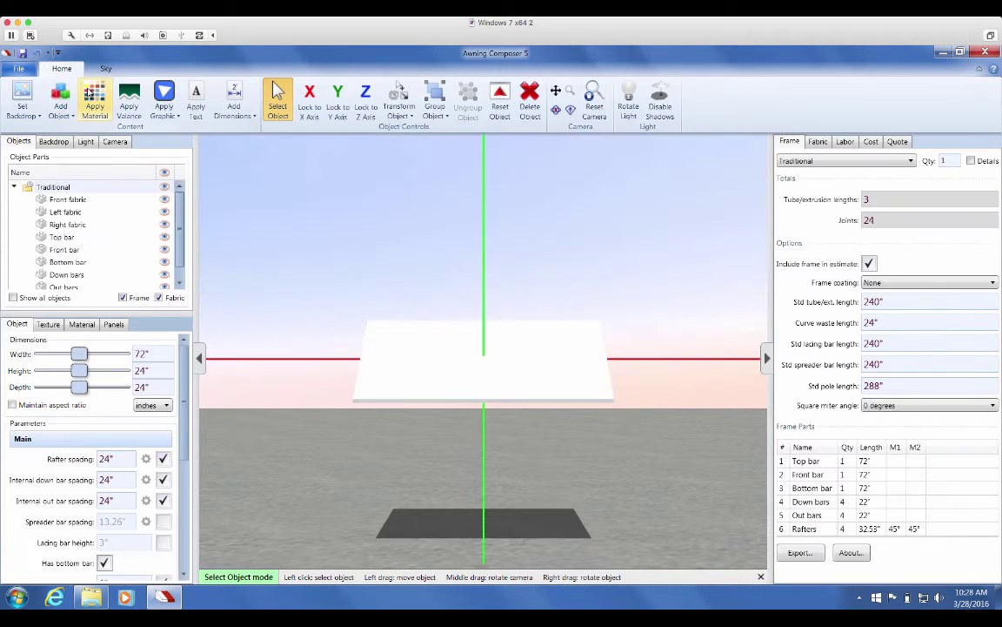
pyautogui.click(90, 94)
pyautogui.click(498, 178)
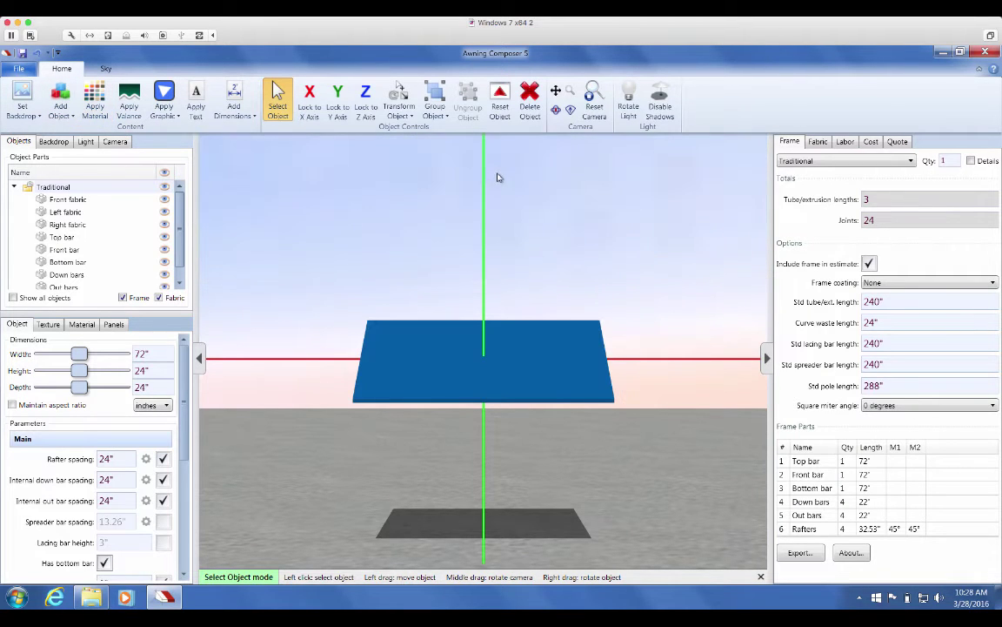
# - Enlarge the Traditional awning to 120" wide, 60" high and 36" deep
pyautogui.click(97, 375)
pyautogui.click(112, 355)
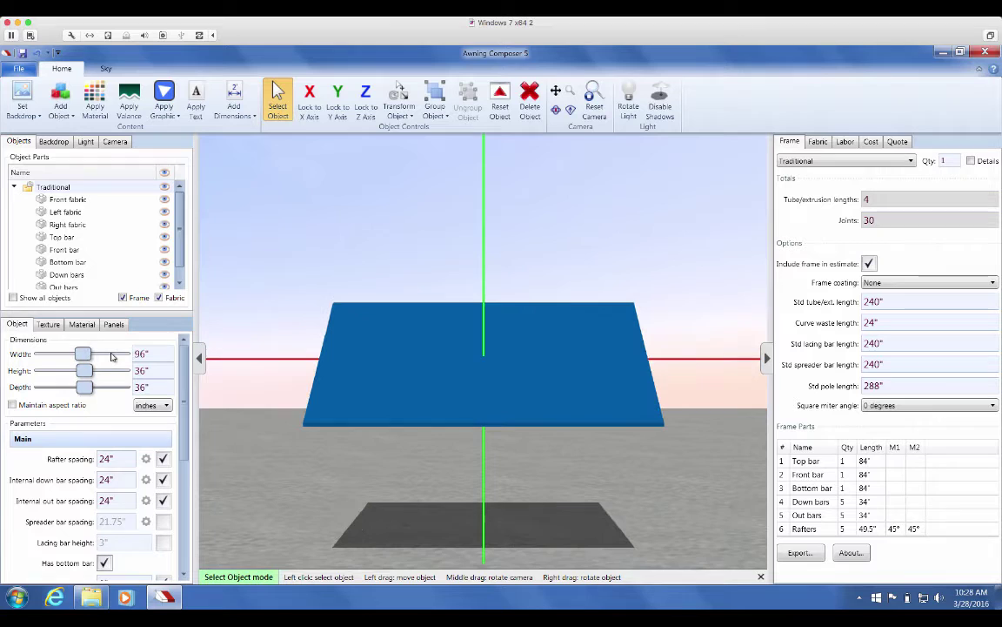
pyautogui.click(111, 355)
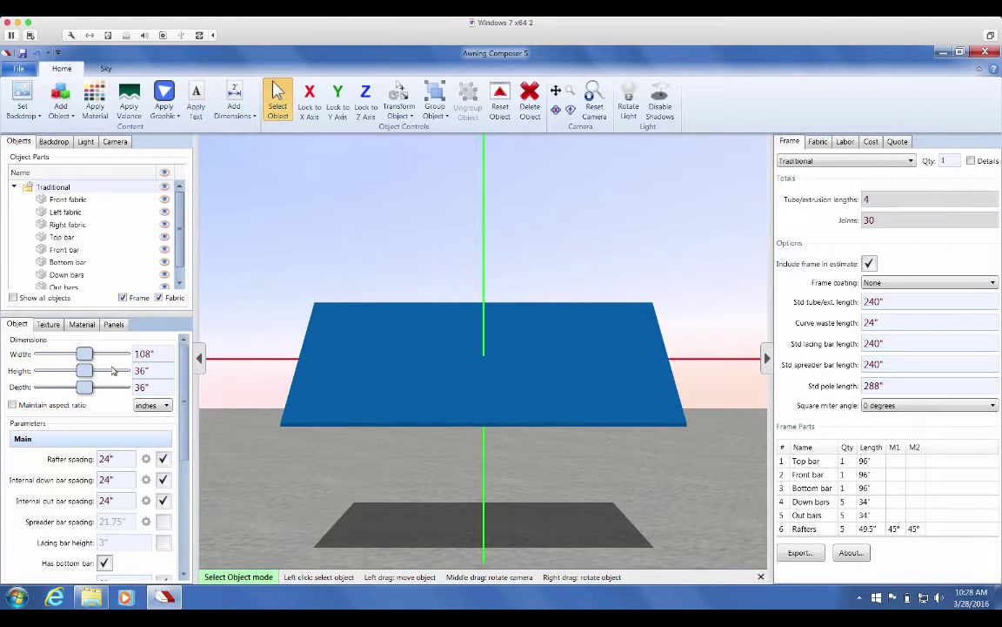
pyautogui.click(112, 370)
pyautogui.click(112, 371)
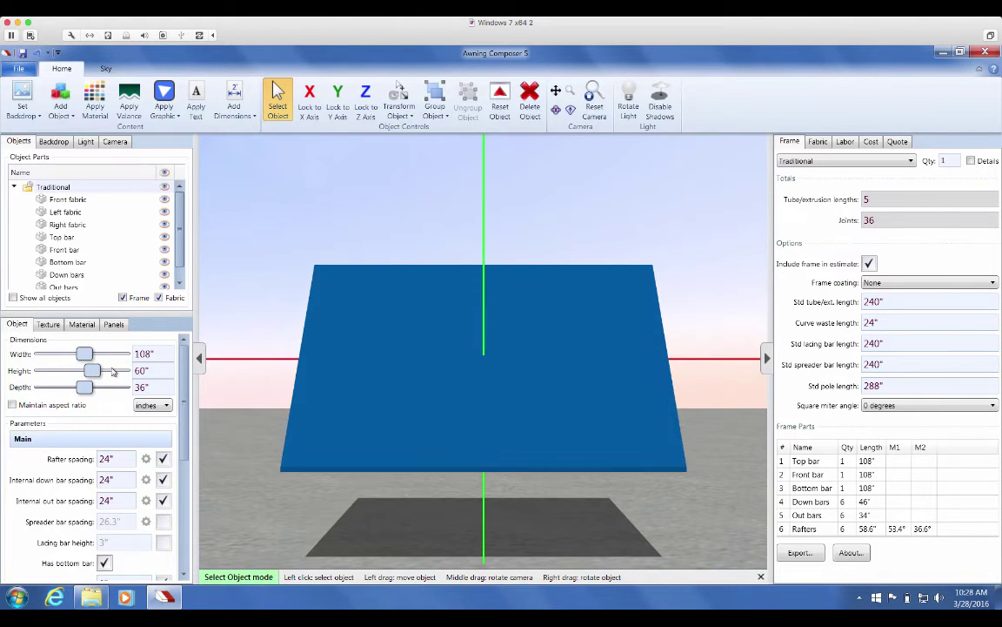
pyautogui.click(111, 354)
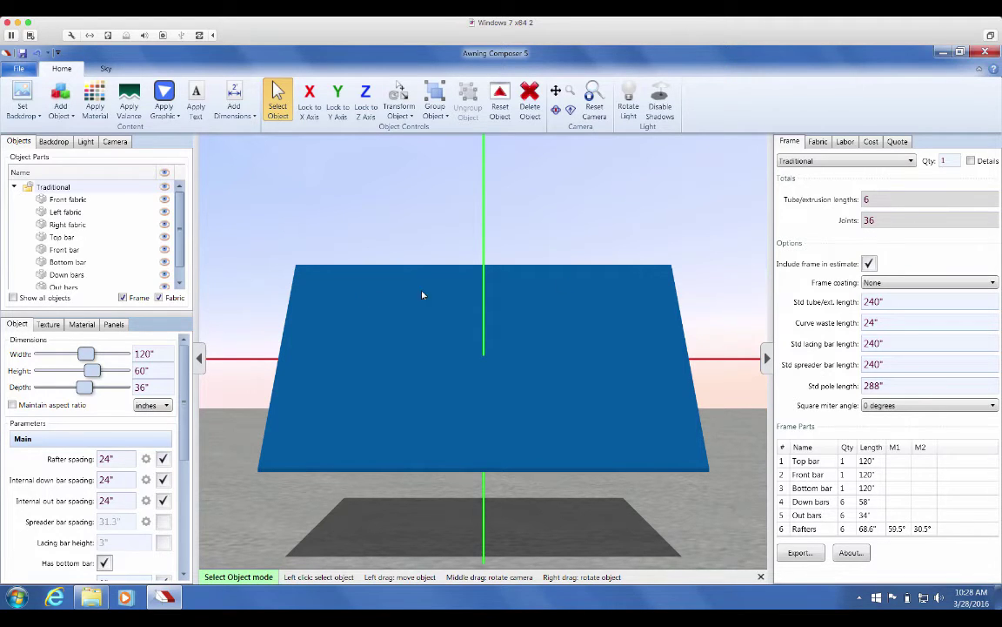
# - Reduce the awning to a width of 96" and a height of 36"
pyautogui.click(72, 355)
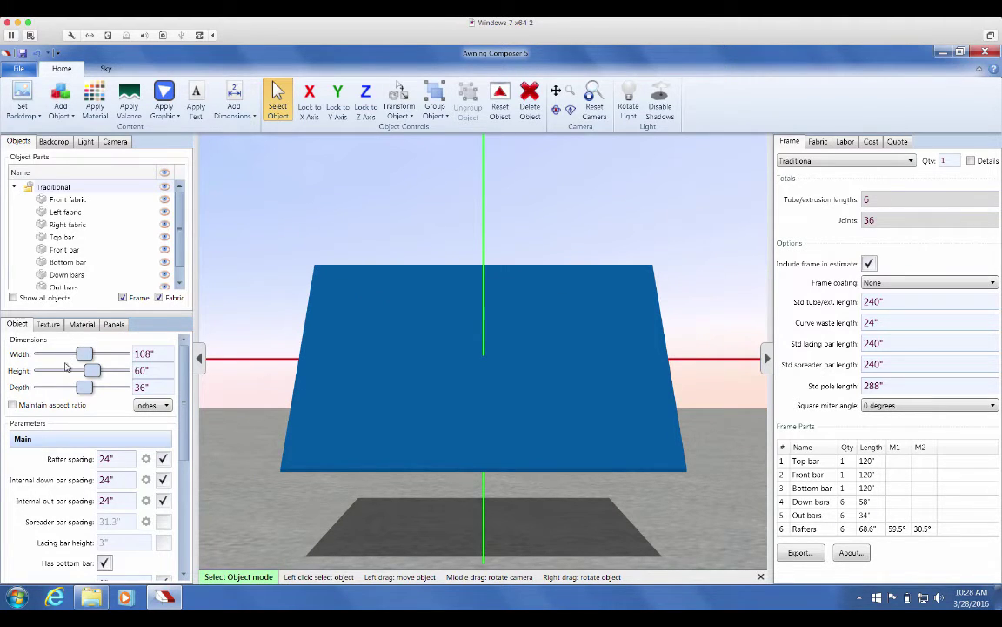
pyautogui.click(65, 370)
pyautogui.click(65, 370)
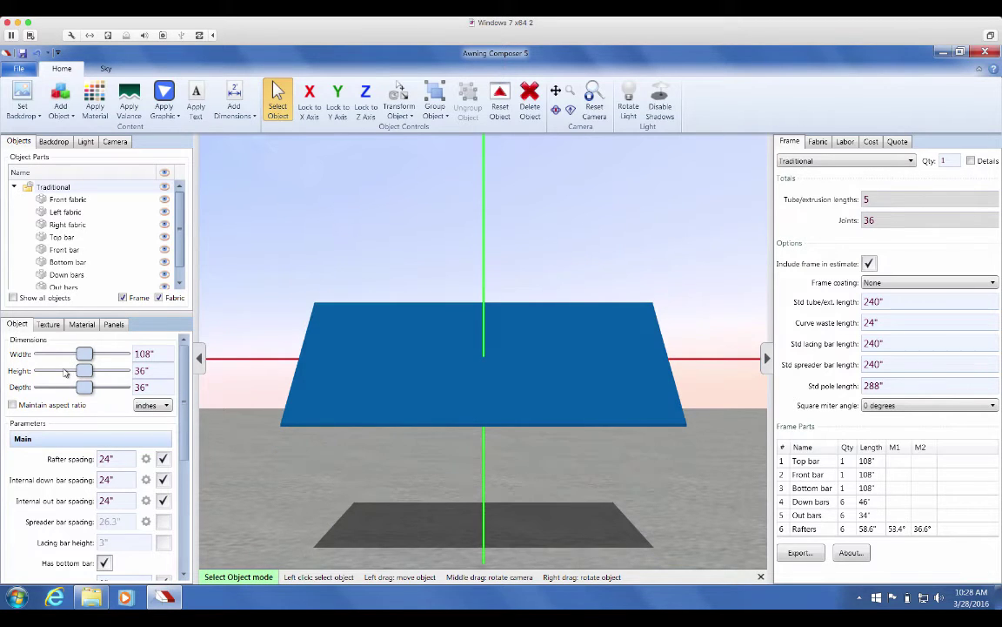
pyautogui.click(61, 355)
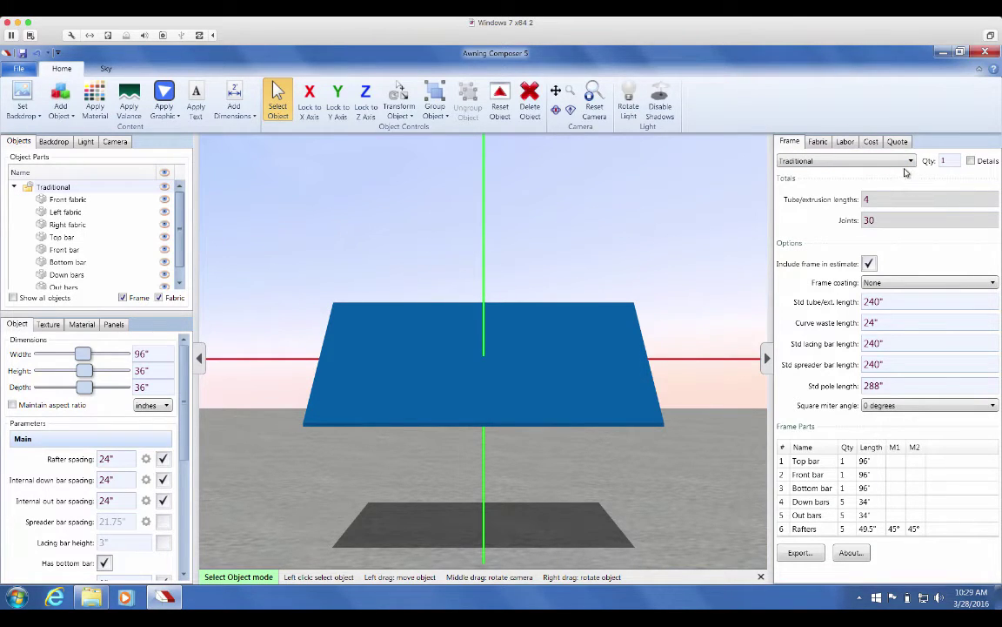
# - Check the list of estimated objects, and switch the detailed frame totals on and back off
pyautogui.click(907, 164)
pyautogui.click(907, 164)
pyautogui.click(972, 162)
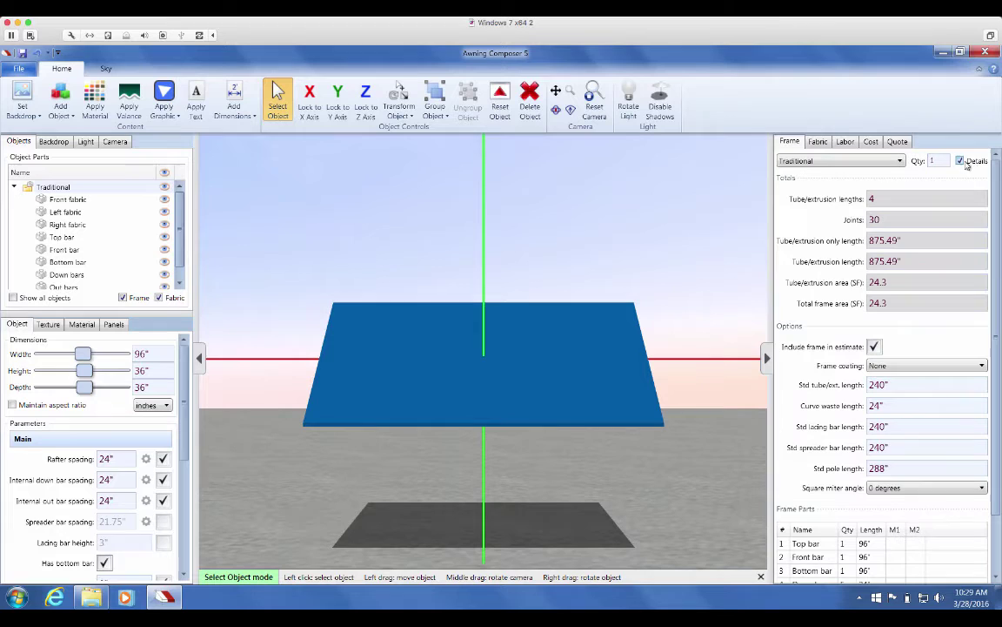
pyautogui.click(961, 162)
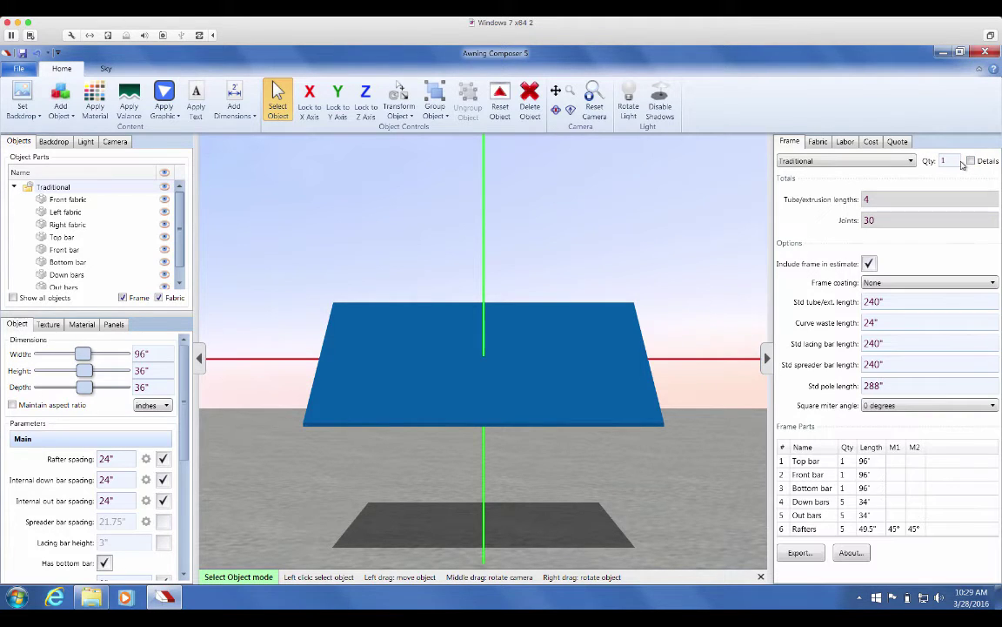
# - Look at the default value settings for the standard pole length and dismiss them without changes
pyautogui.rightClick(865, 225)
pyautogui.click(897, 245)
pyautogui.click(797, 255)
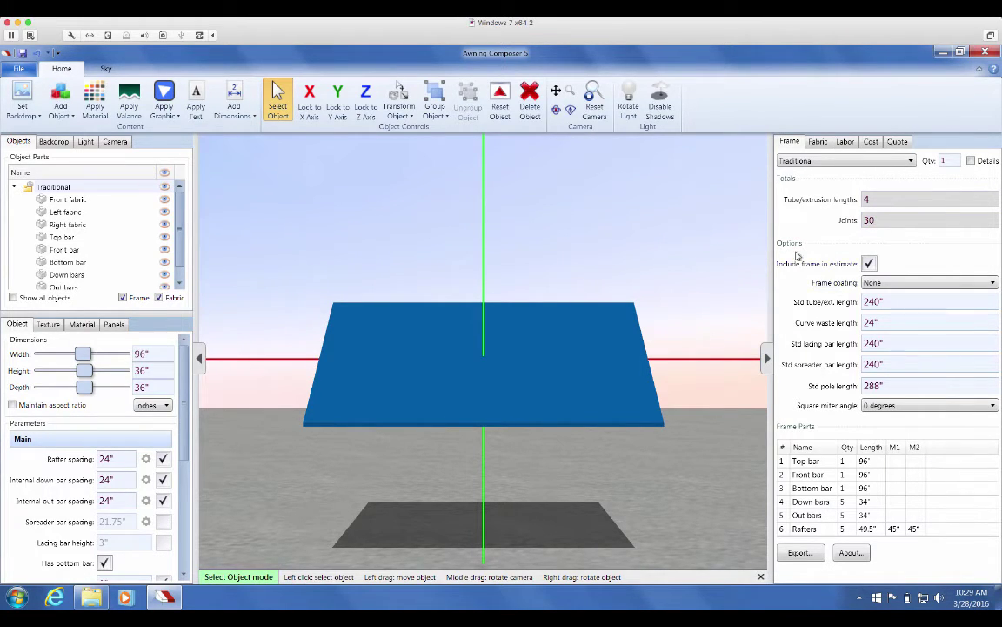
pyautogui.click(818, 389)
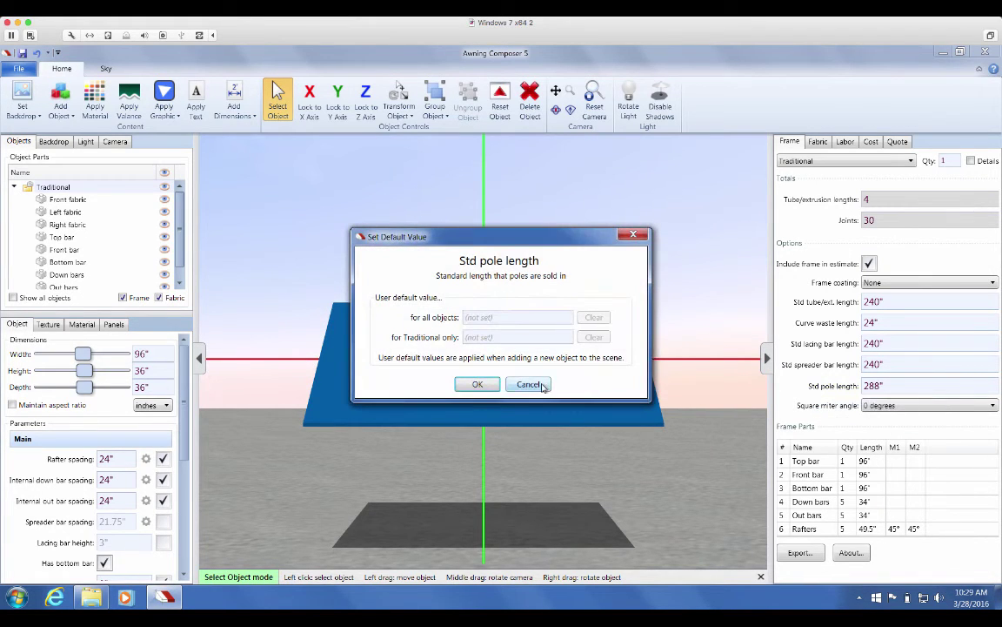
pyautogui.click(530, 385)
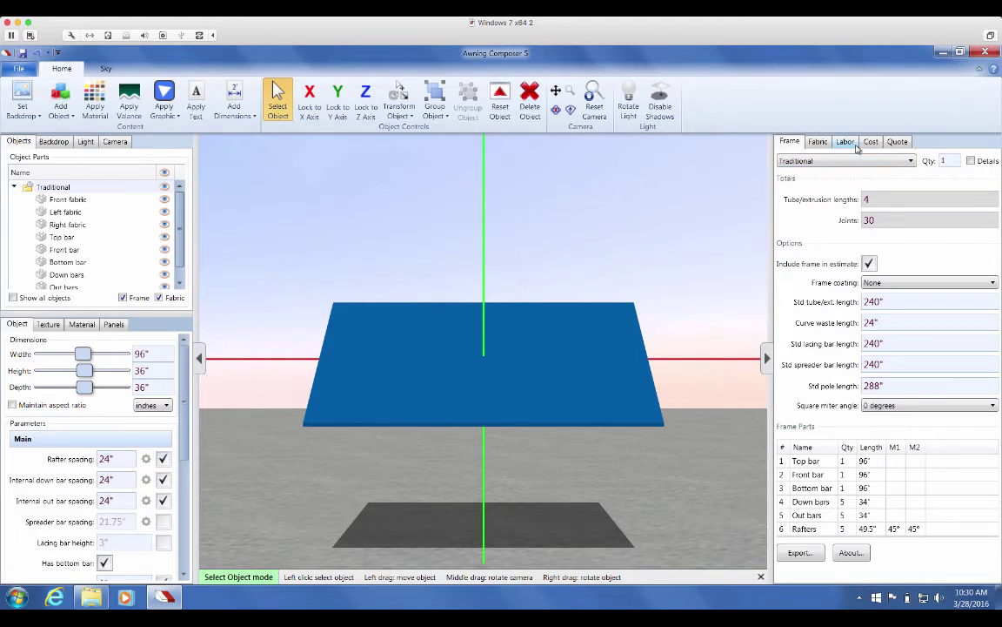
# - Review the awning's actual cost, retail price, and the fabric, frame and labor/profit price options
pyautogui.click(873, 142)
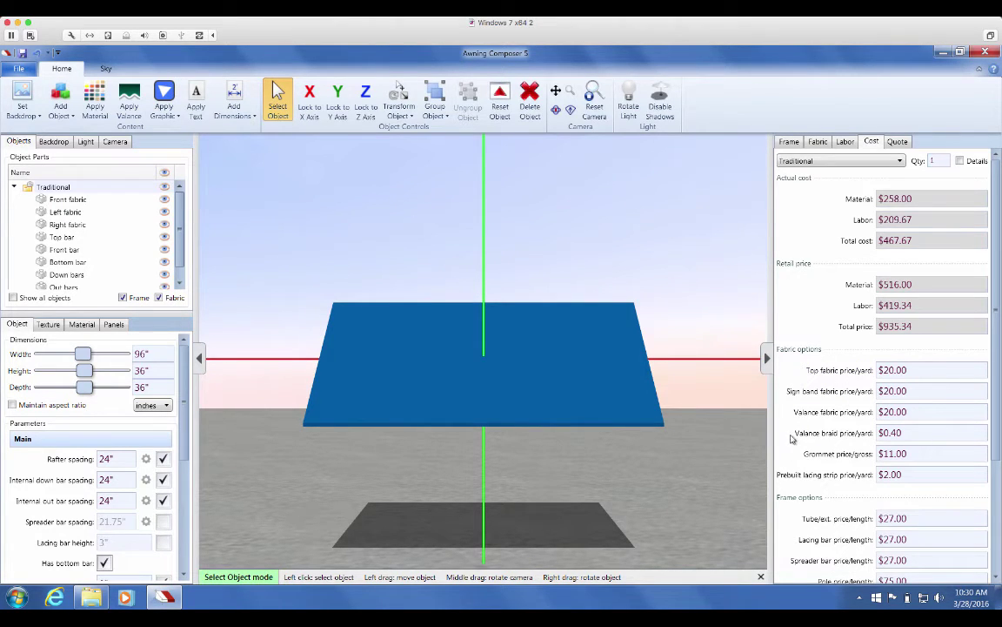
pyautogui.scroll(-2, 791, 439)
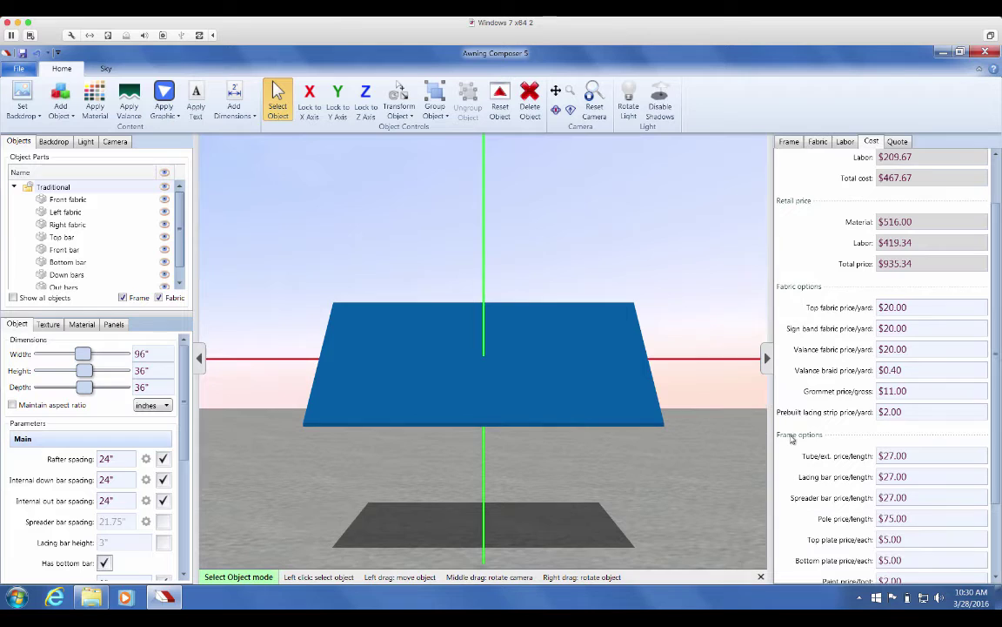
pyautogui.scroll(-2, 792, 440)
pyautogui.scroll(-1, 791, 440)
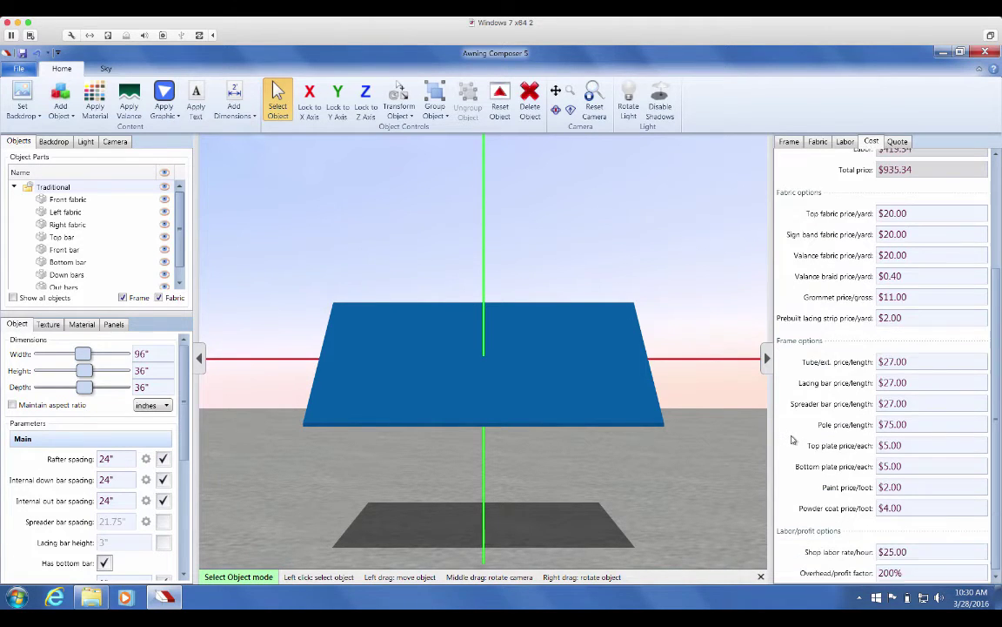
pyautogui.moveTo(826, 546)
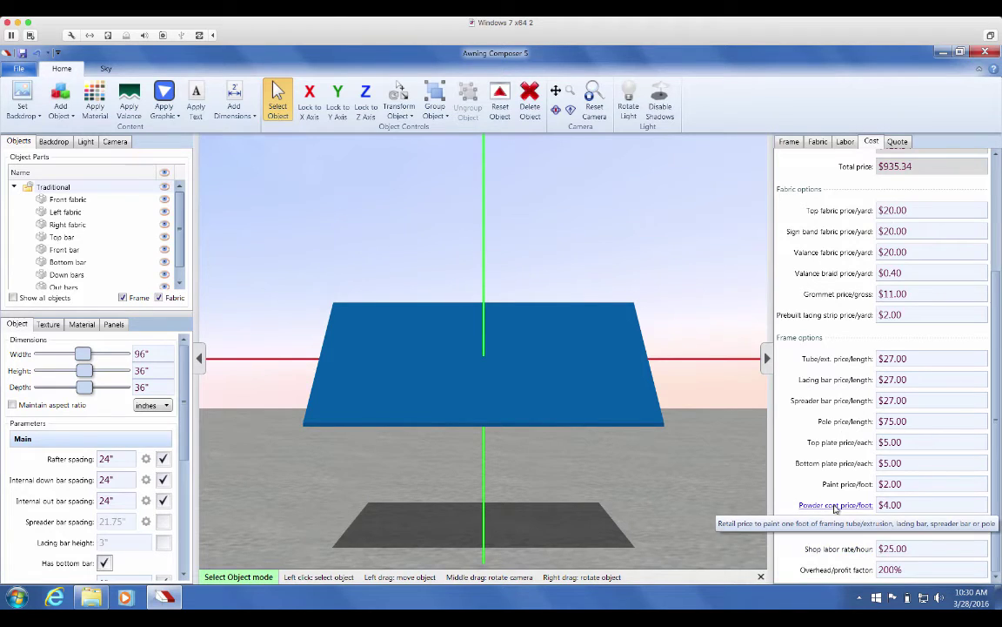
pyautogui.moveTo(836, 498)
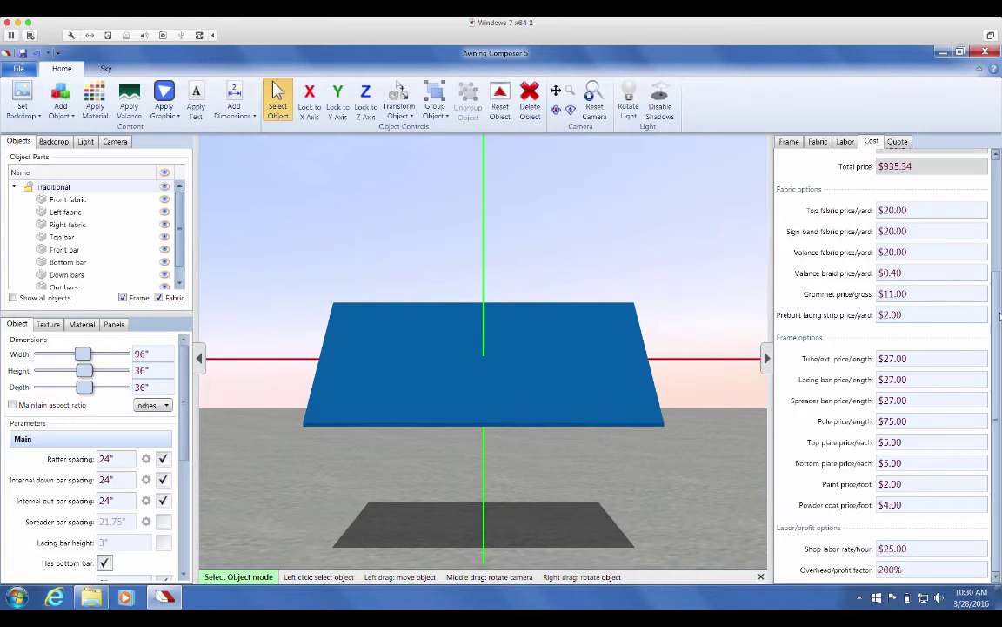
pyautogui.scroll(2, 997, 268)
pyautogui.scroll(3, 997, 268)
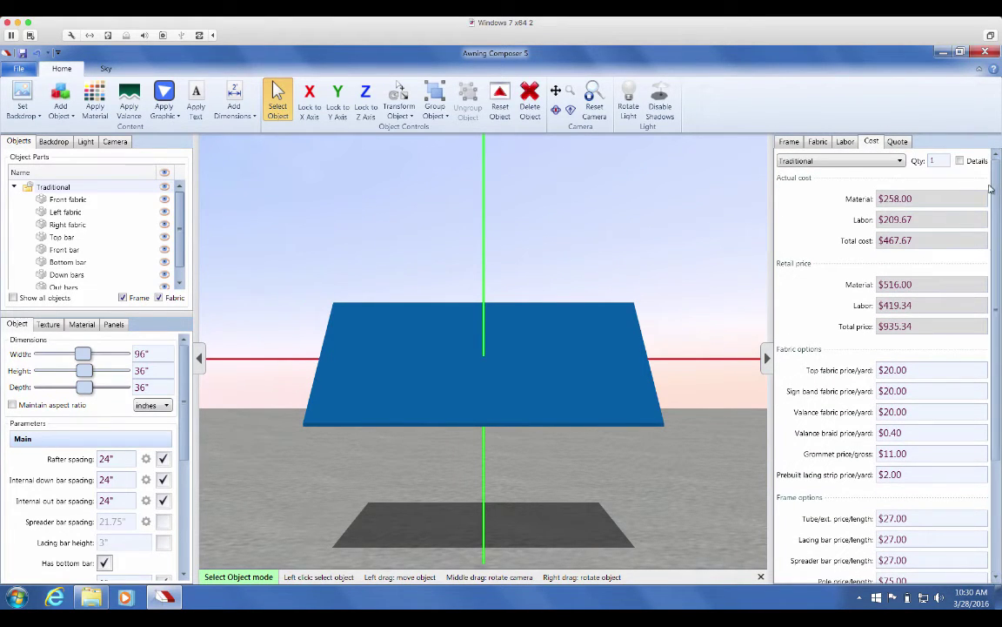
# - Include the 7% sales tax in the quote, and switch the mileage charge on and back off
pyautogui.click(897, 142)
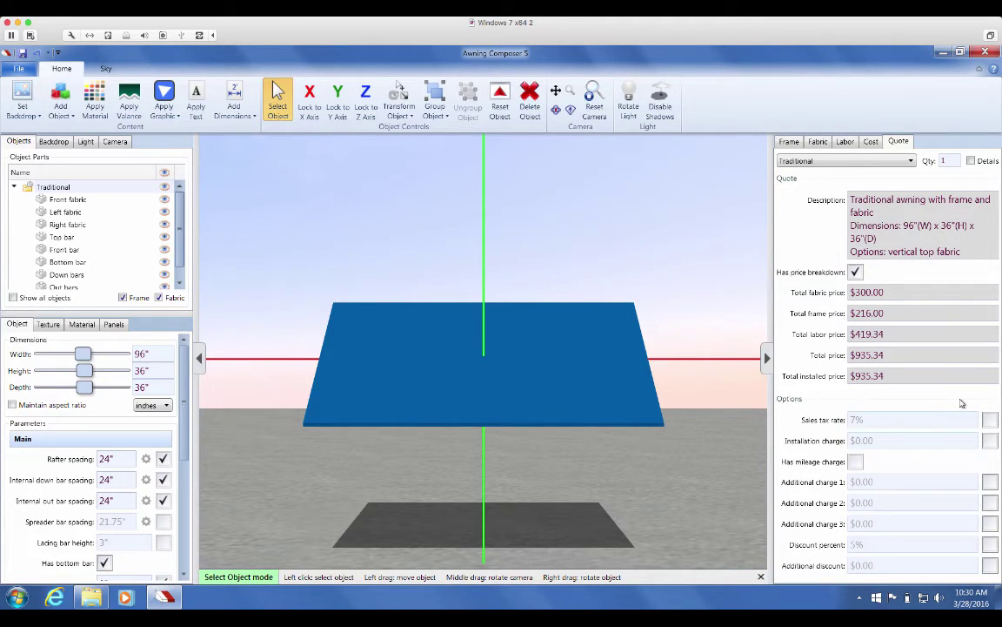
pyautogui.click(991, 421)
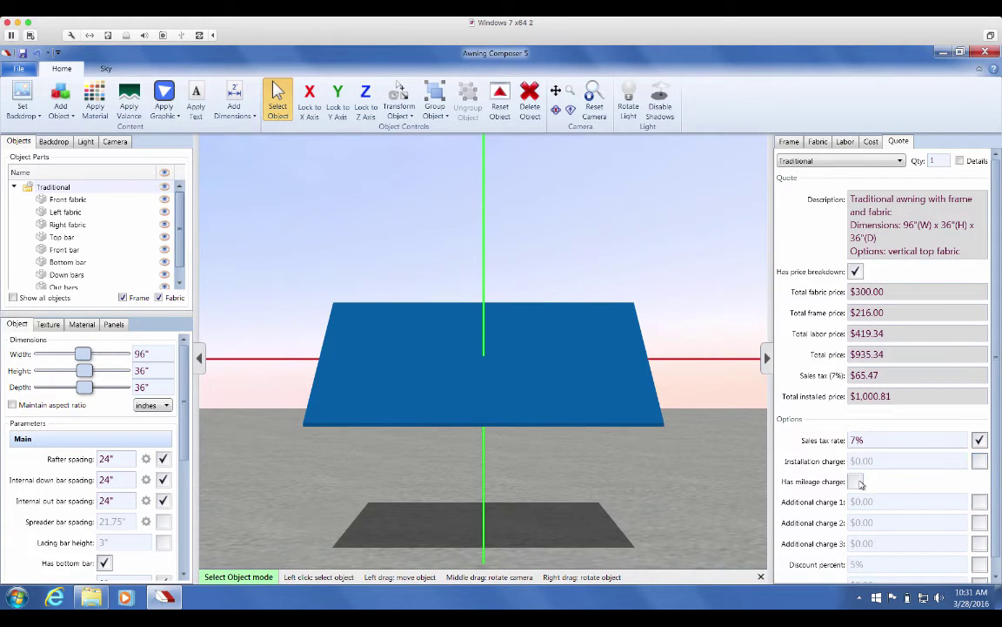
pyautogui.click(858, 482)
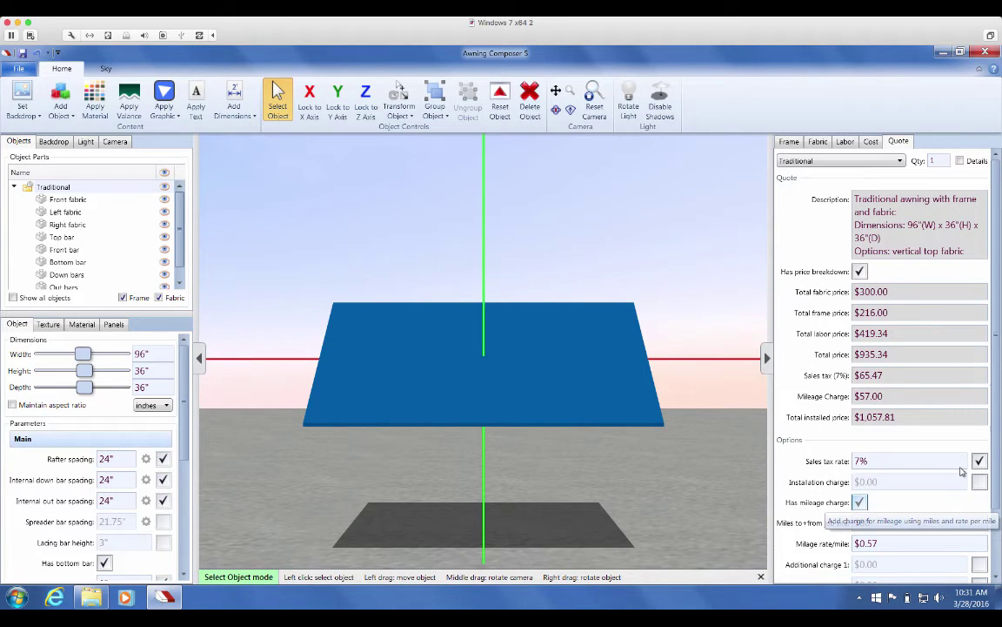
pyautogui.click(860, 503)
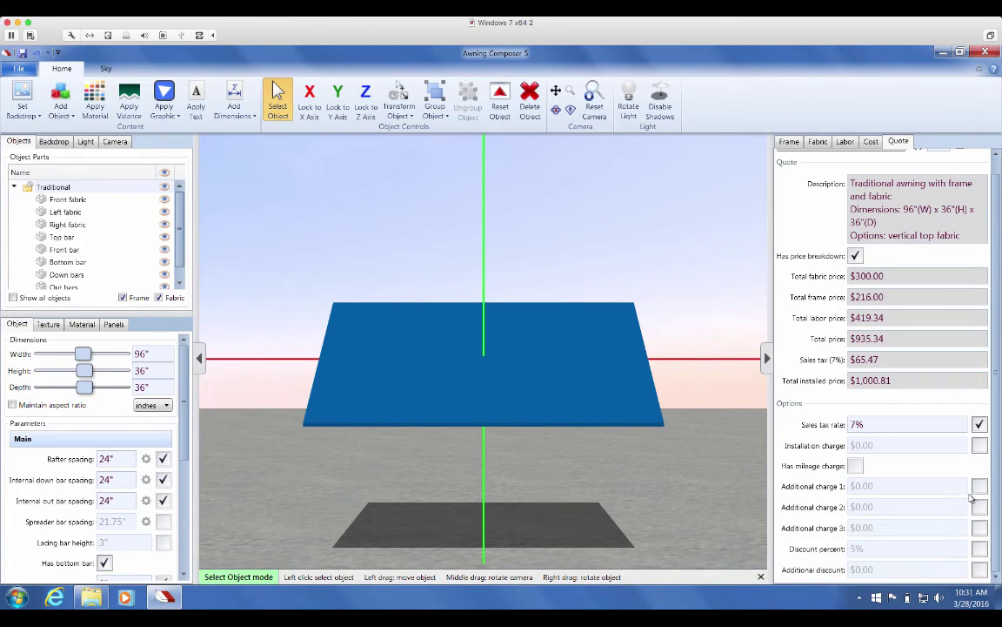
# - Enable additional charges 1 and 2 and the 5% discount in the quote options
pyautogui.click(979, 487)
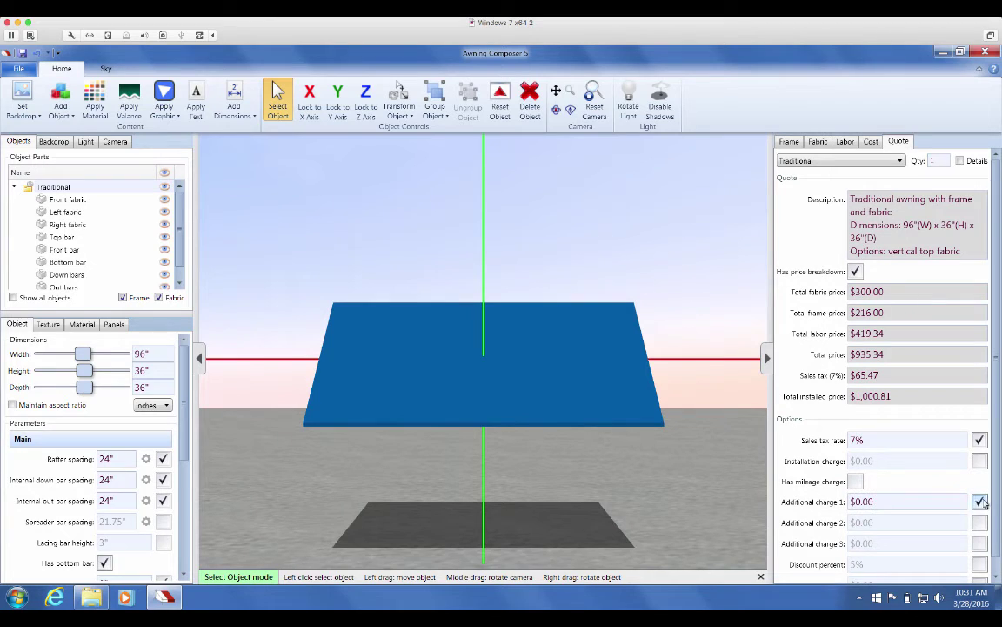
pyautogui.click(980, 523)
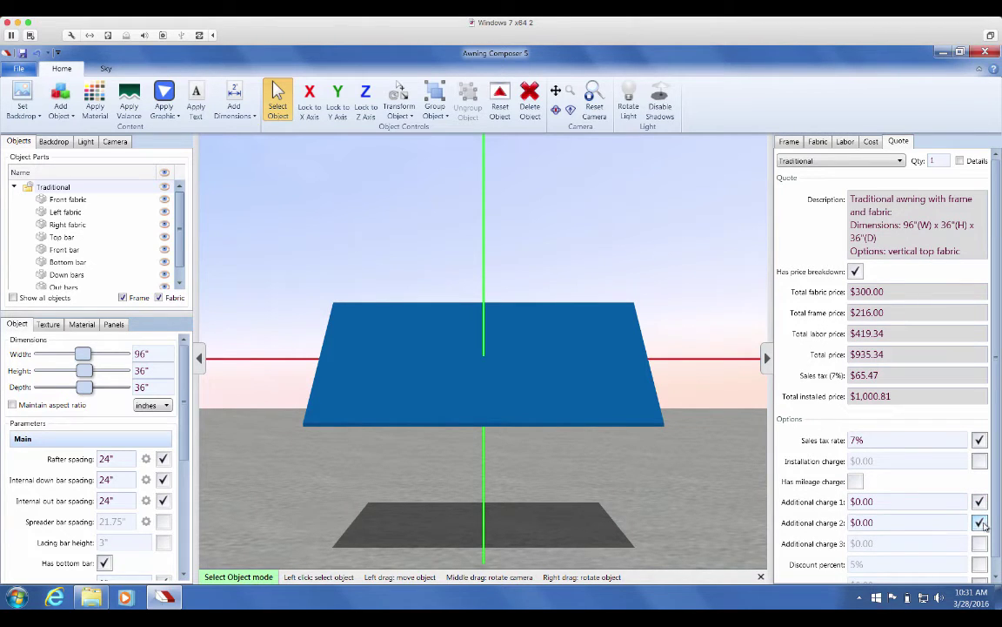
pyautogui.click(996, 559)
pyautogui.click(980, 548)
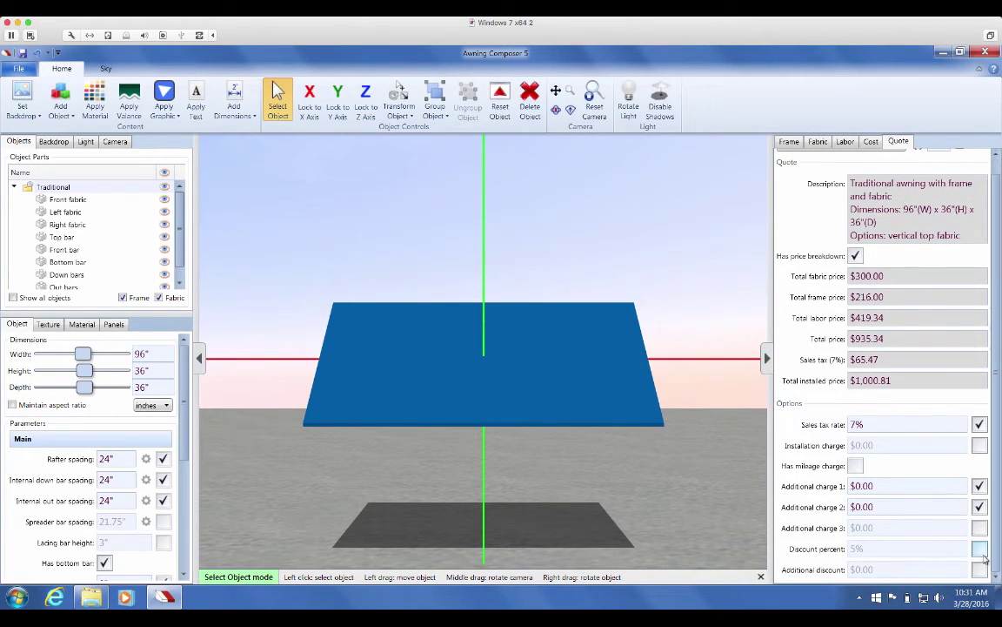
# - Load the sample print layout Sample Single Object Quote.acpl and move its awning picture to about 0.97 in left and 5.95 in top
pyautogui.click(18, 68)
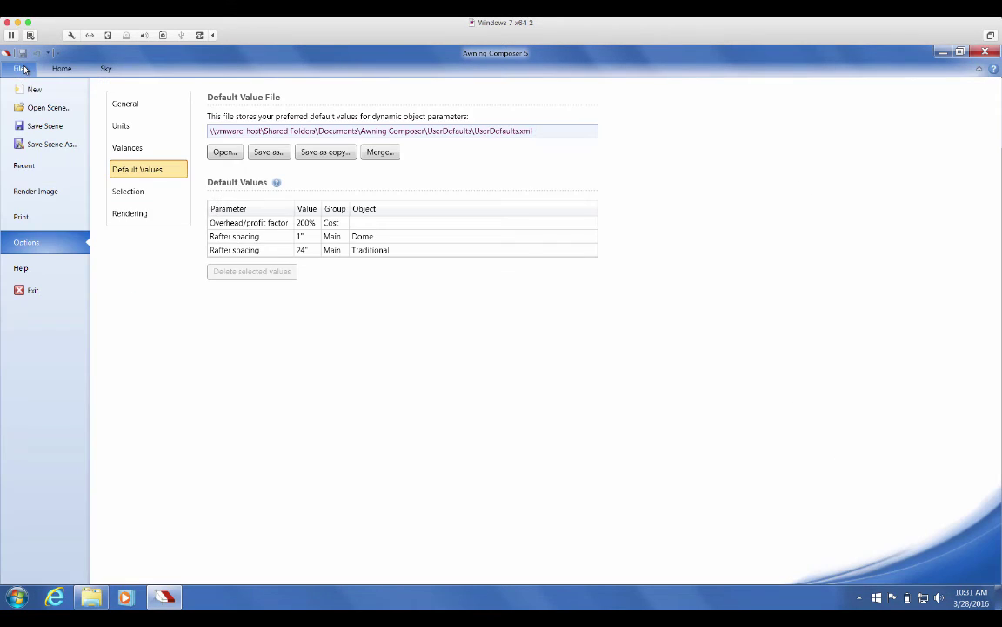
pyautogui.click(30, 223)
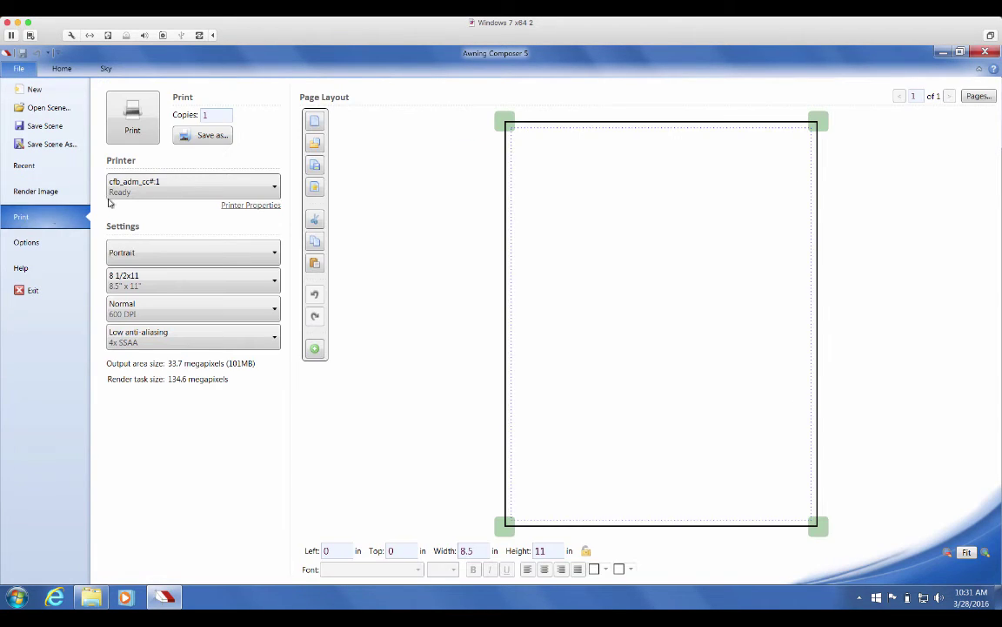
pyautogui.click(314, 146)
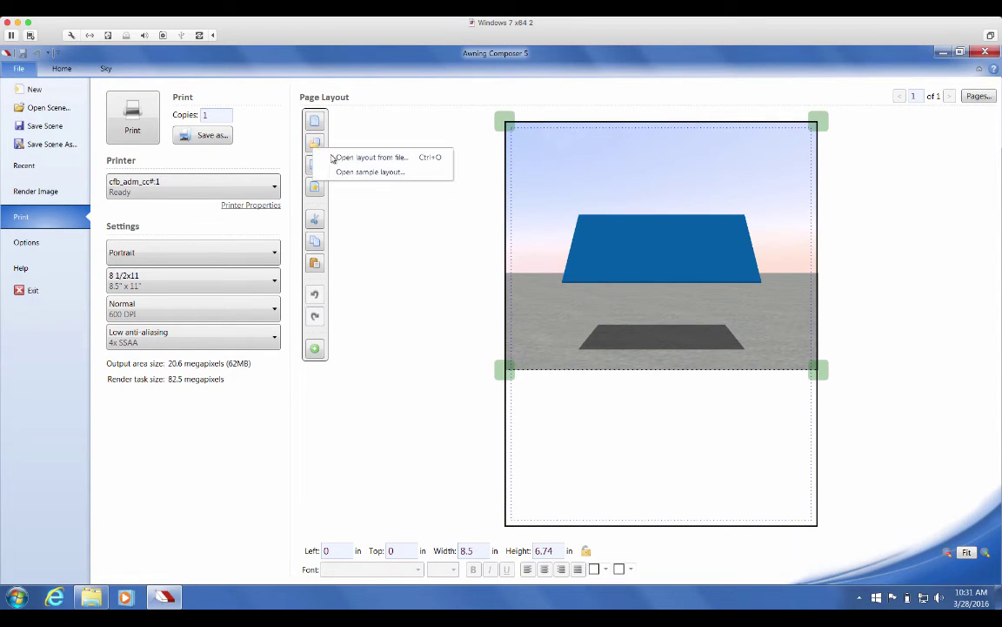
pyautogui.click(344, 172)
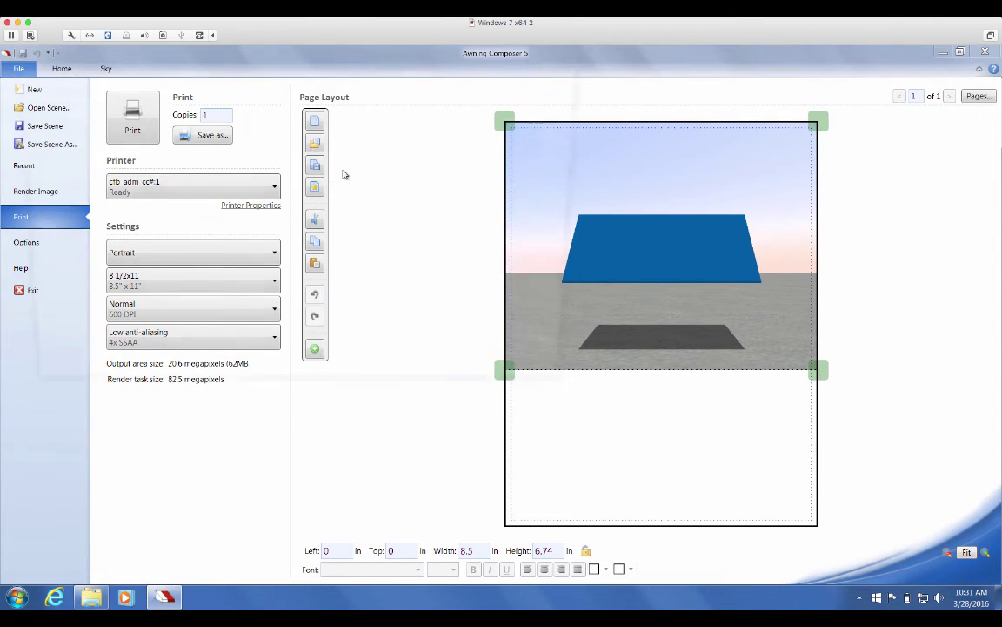
pyautogui.doubleClick(255, 137)
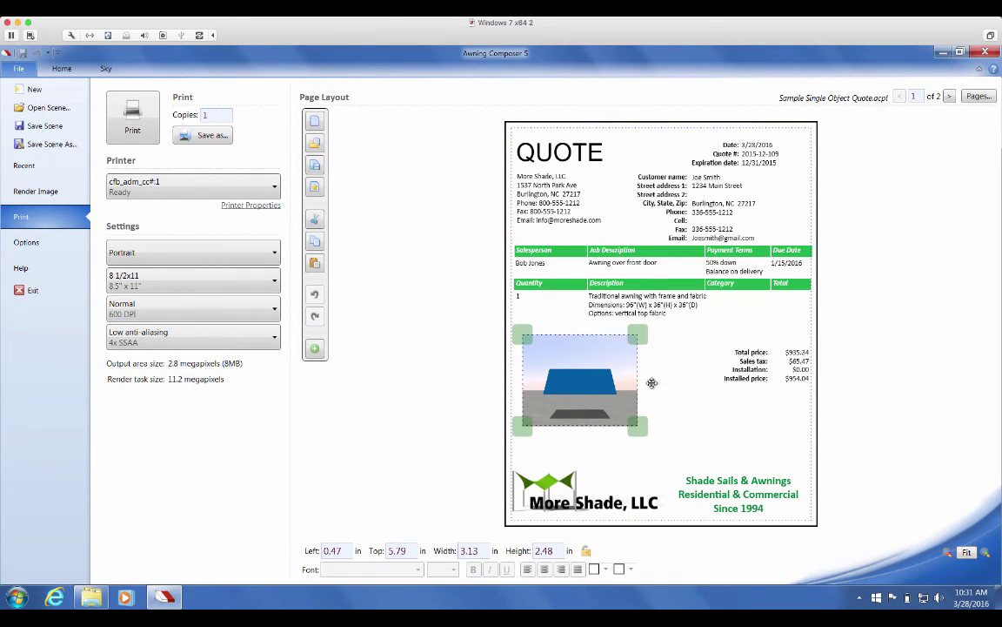
pyautogui.moveTo(629, 386); pyautogui.dragTo(621, 385)
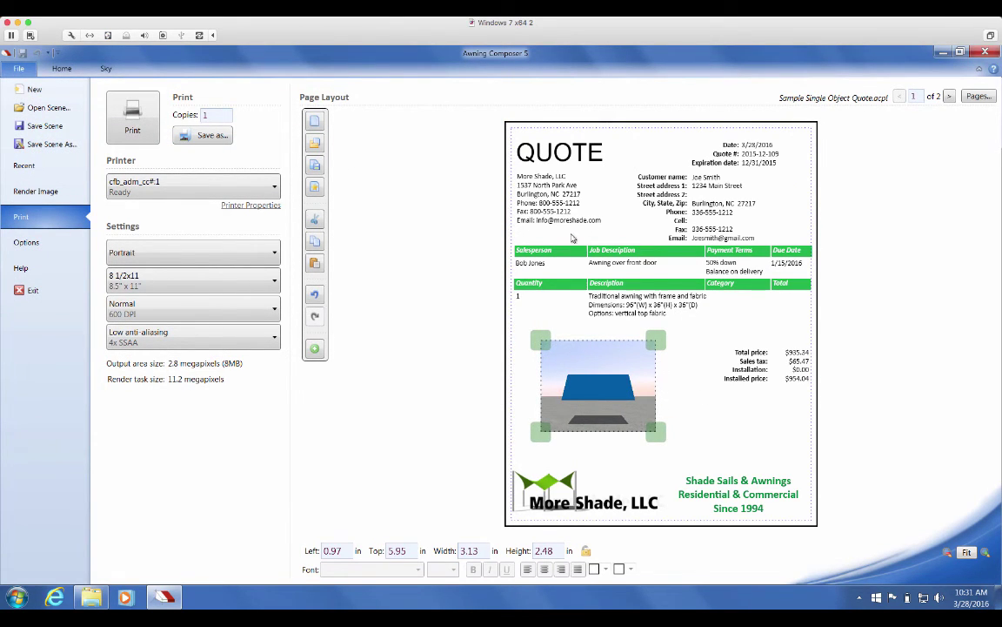